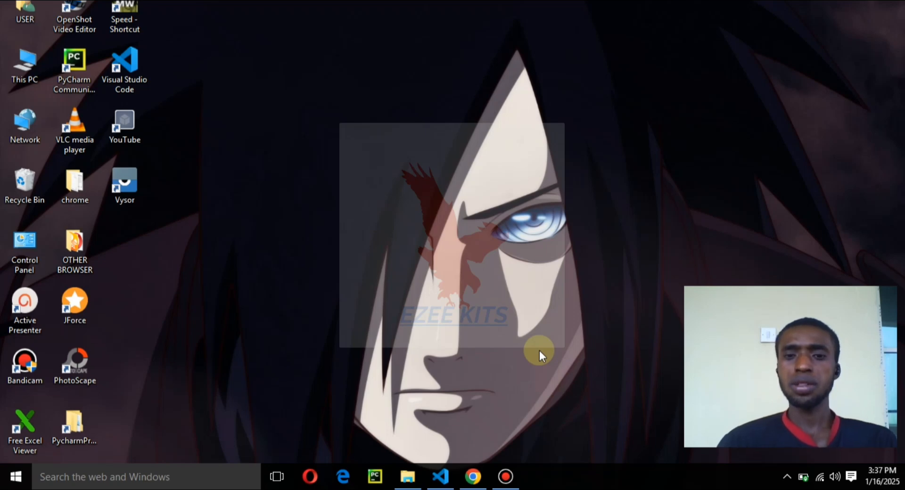
Step: Switch to Chrome, search the web for "vscode download" in a new tab and open the Download Visual Studio Code page
click(473, 477)
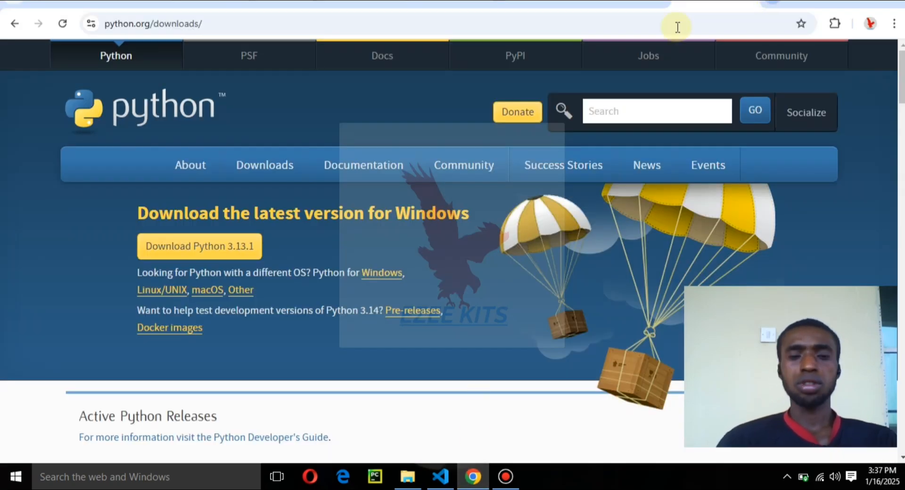
key(ctrl+t)
text(vscode download)
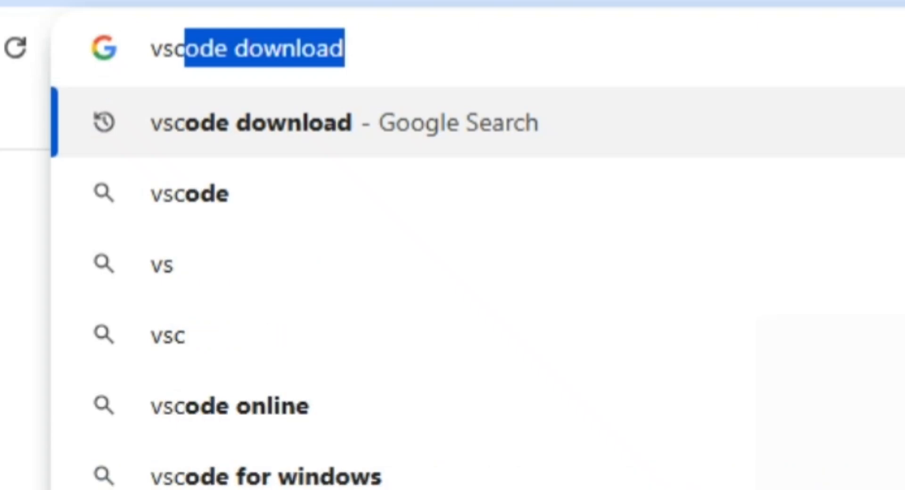
key(End)
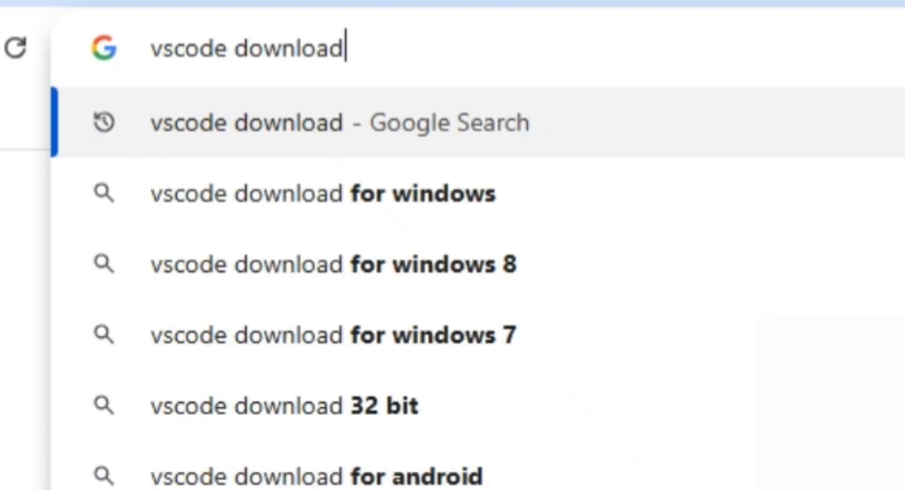
key(Return)
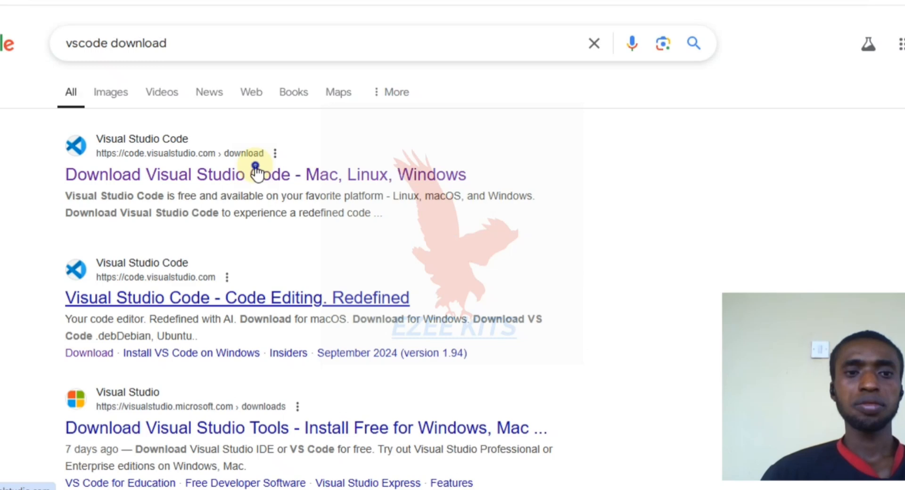
click(256, 173)
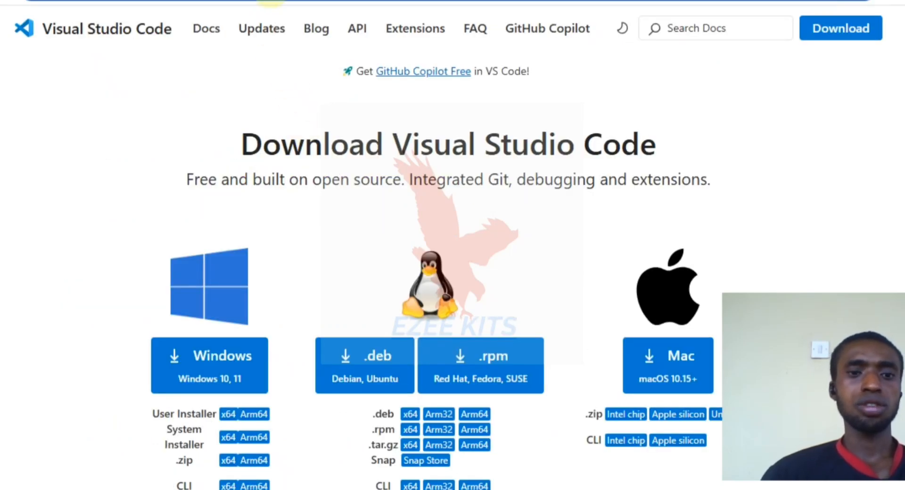
Step: Request the Windows installer of Visual Studio Code and cancel saving the file
scroll(438, 396, down, 2)
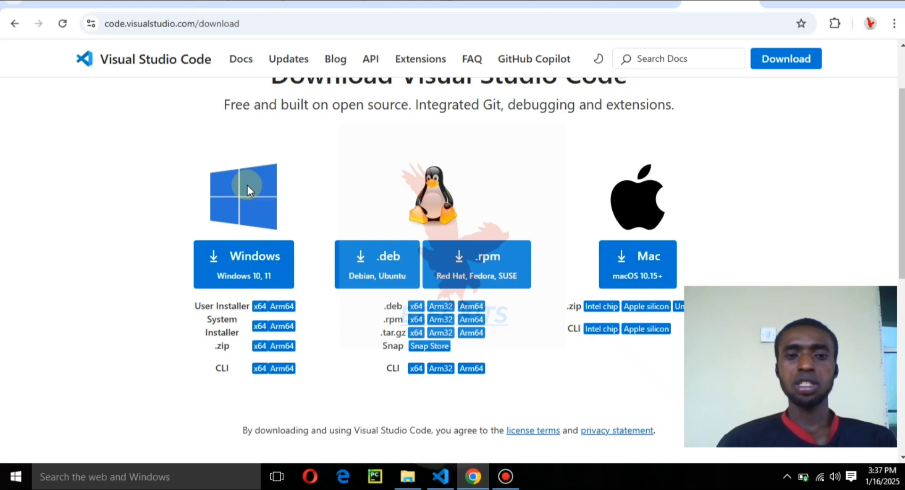
click(242, 265)
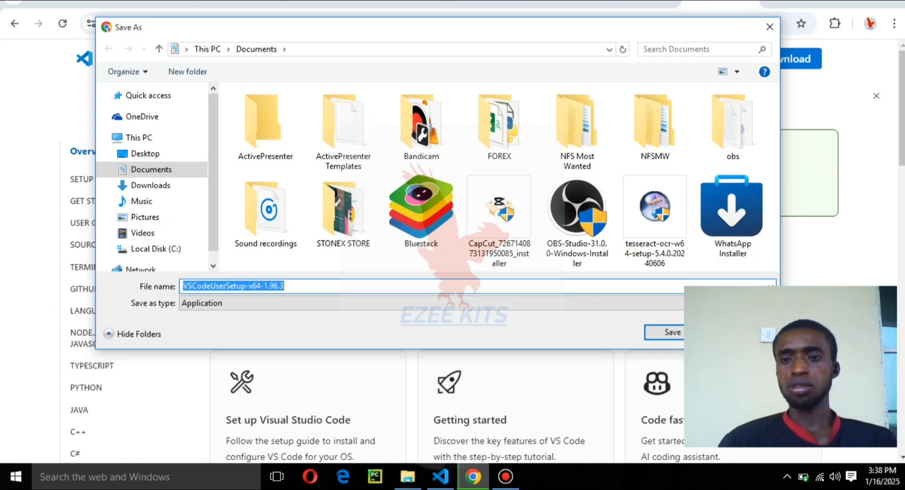
click(771, 27)
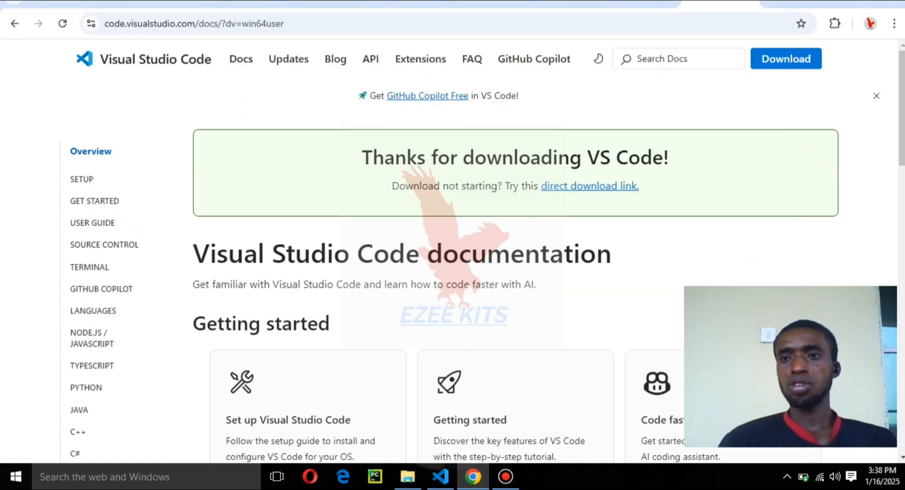
Step: Leave the browser for Visual Studio Code, search its extensions for "python" and open the details of Microsoft's Python extension
click(829, 1)
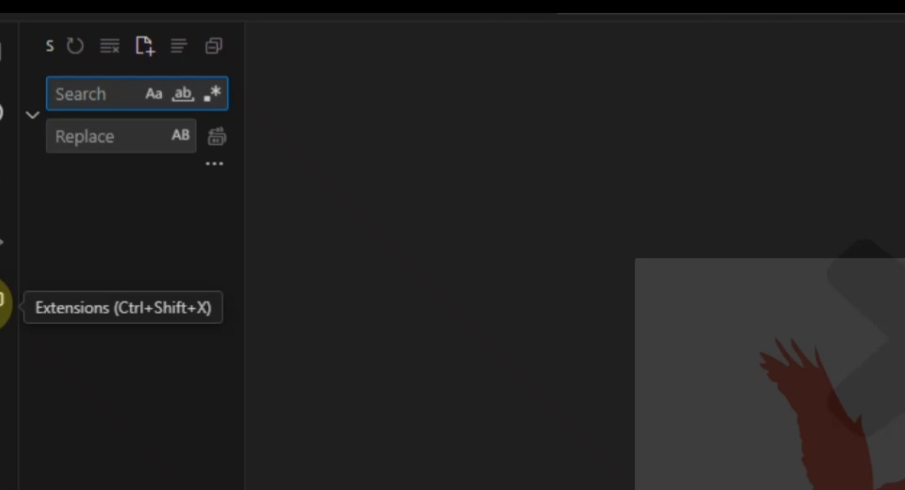
click(2, 302)
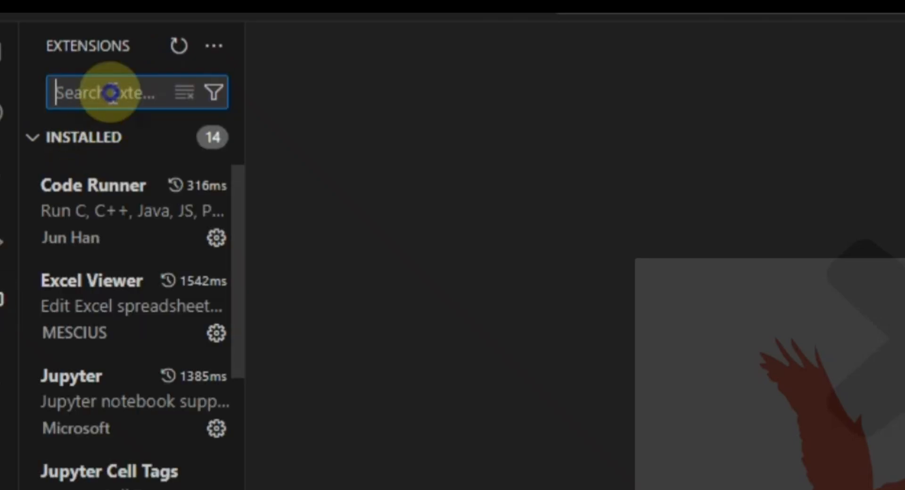
text(pyth)
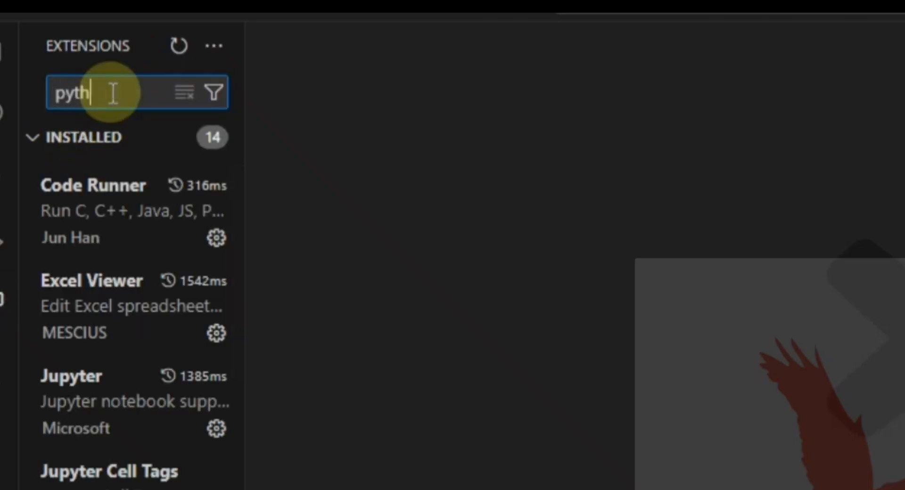
text(on)
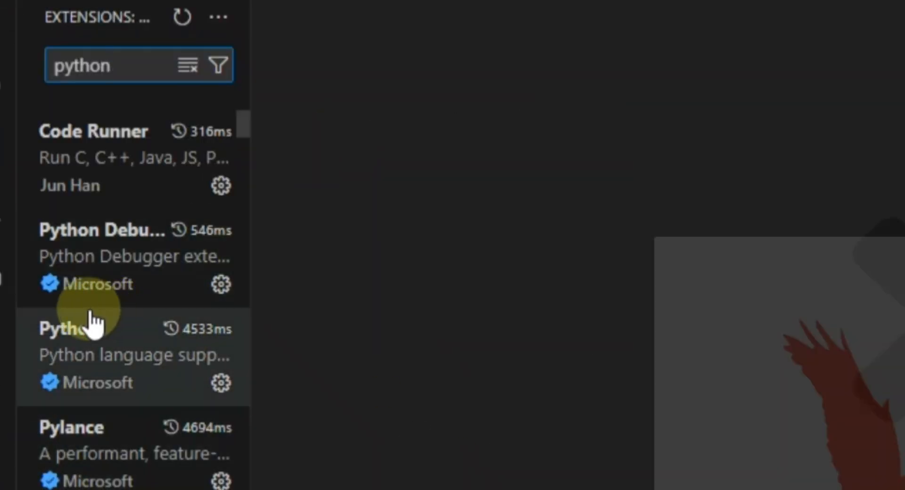
mouse_move(125, 351)
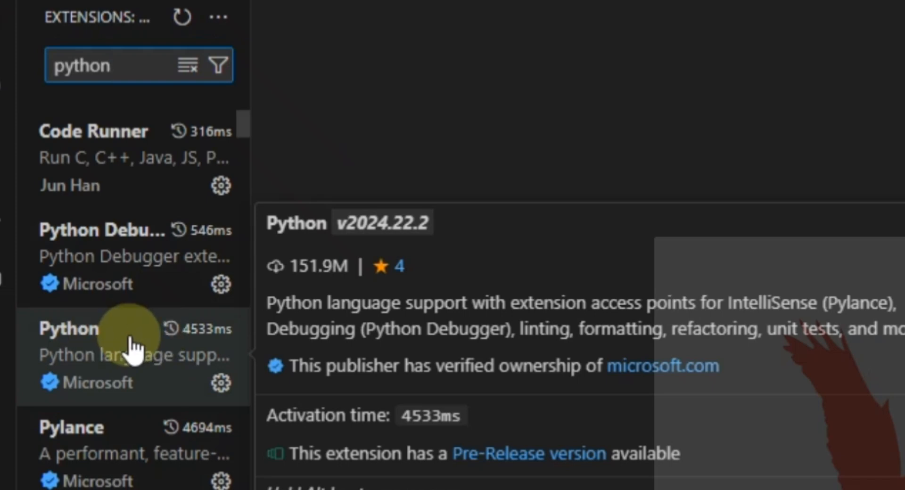
click(131, 339)
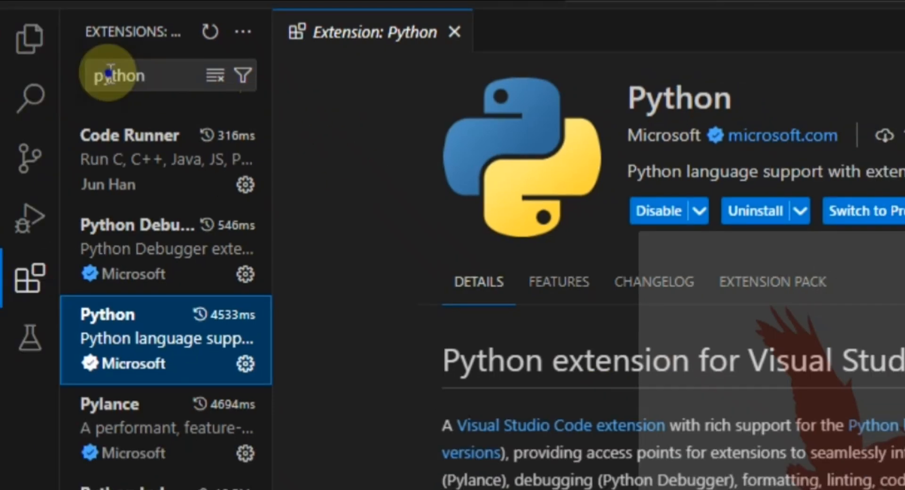
Step: Search the extensions for "code runner" and open the details of the Code Runner extension
double_click(110, 74)
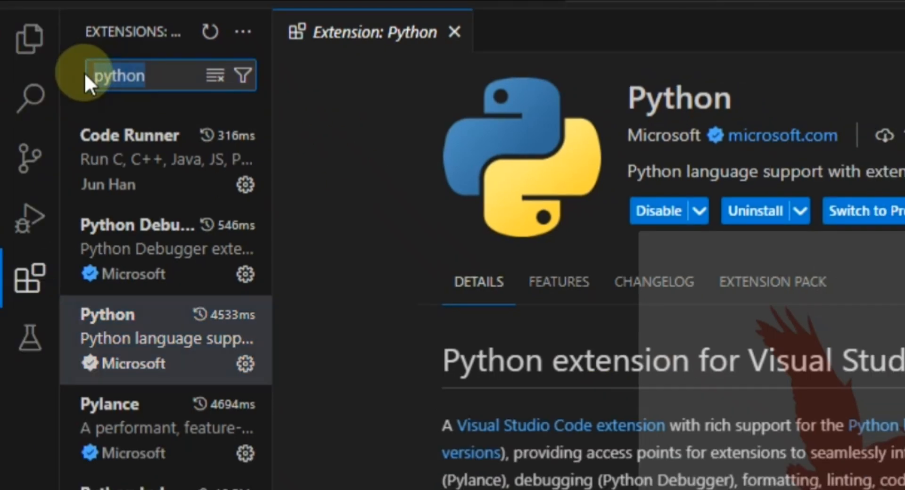
text(code)
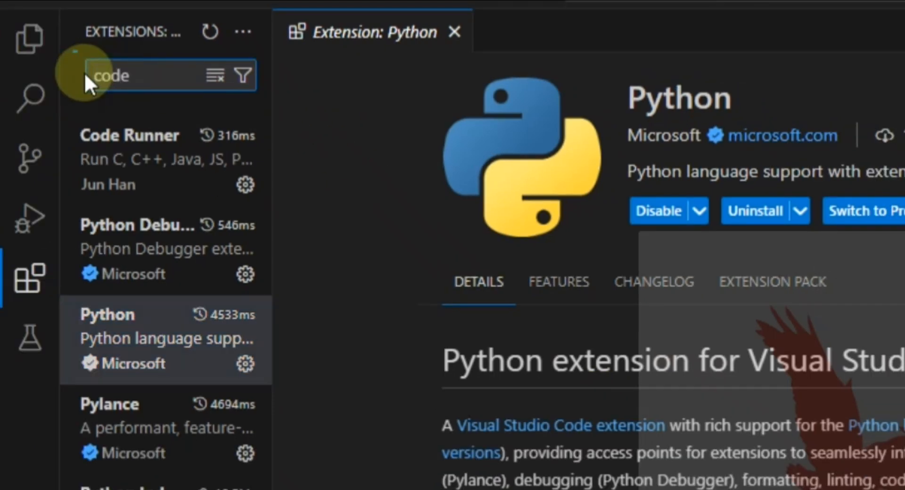
text( runner)
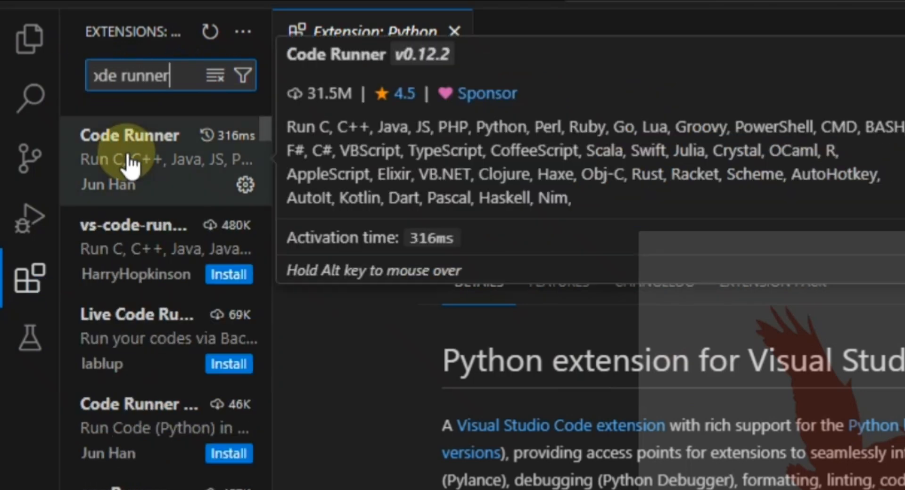
click(129, 163)
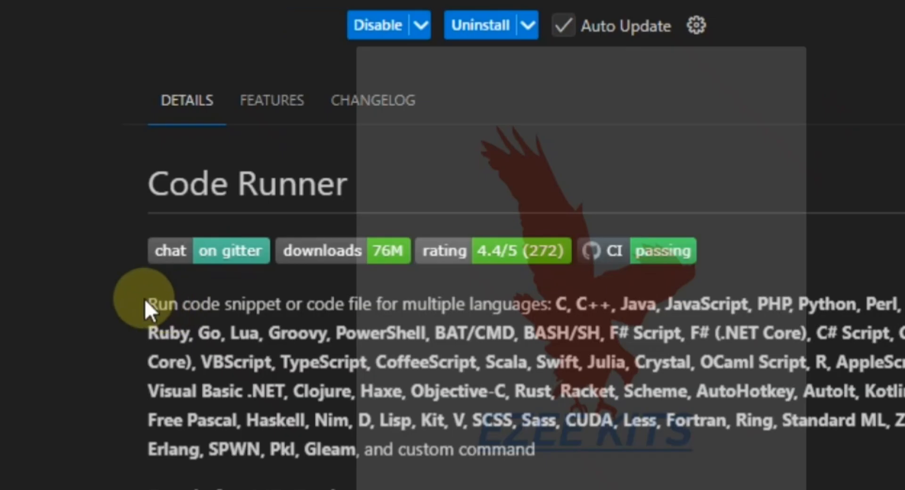
Step: Highlight the list of supported languages in the Code Runner description
drag(440, 471, 609, 462)
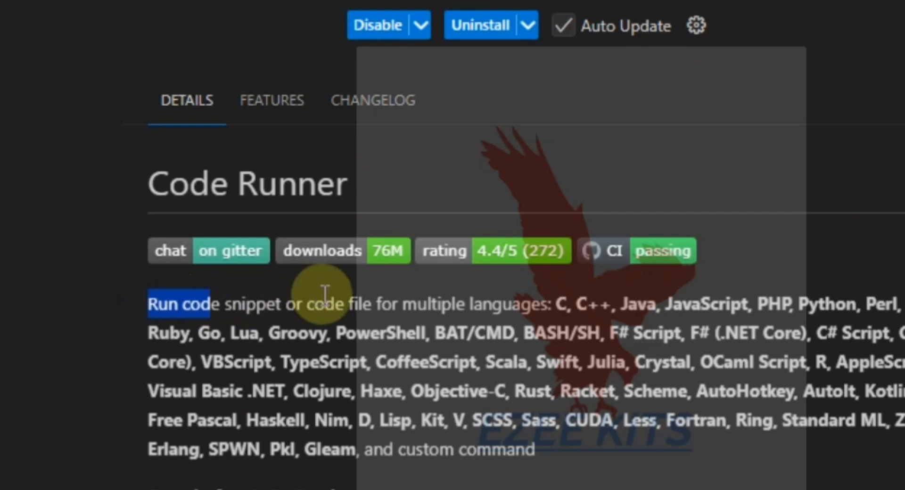
drag(326, 293, 363, 446)
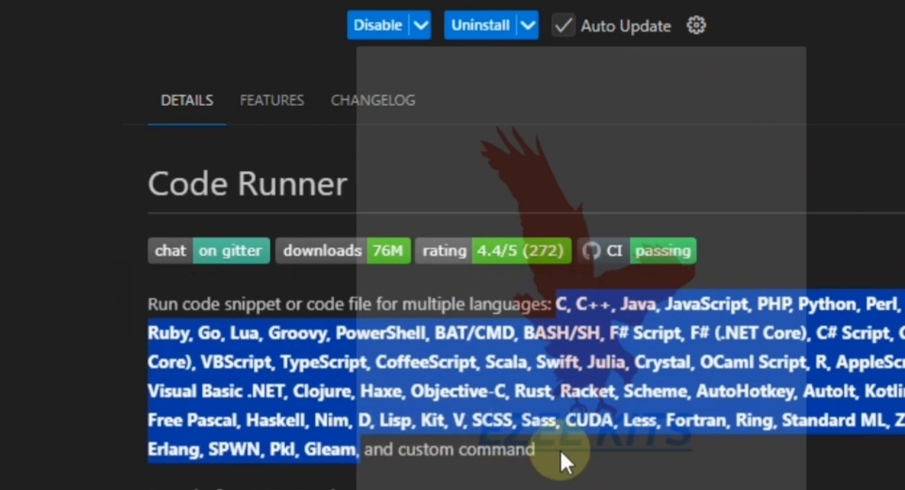
drag(561, 450, 362, 448)
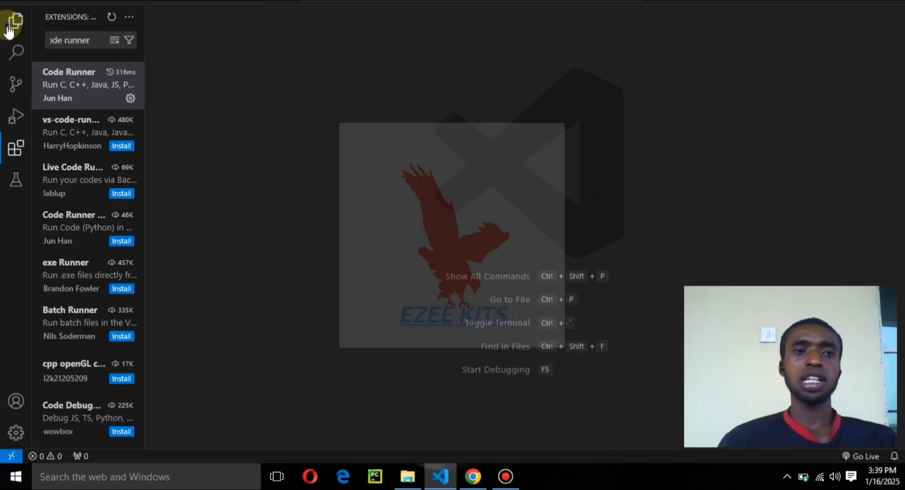
click(11, 29)
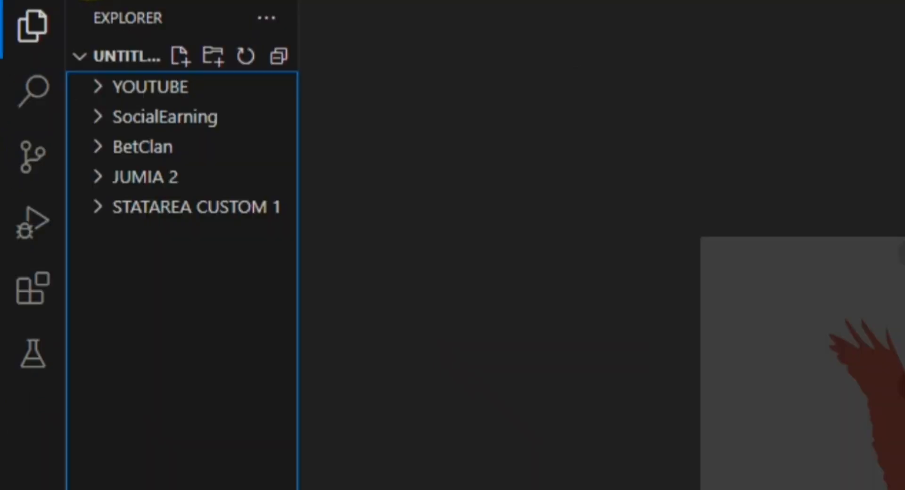
click(44, 4)
mouse_move(62, 4)
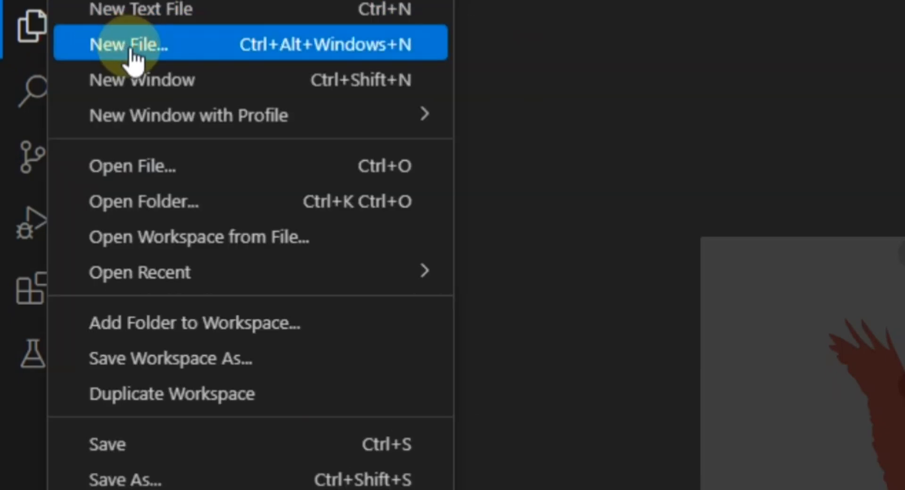
mouse_move(201, 118)
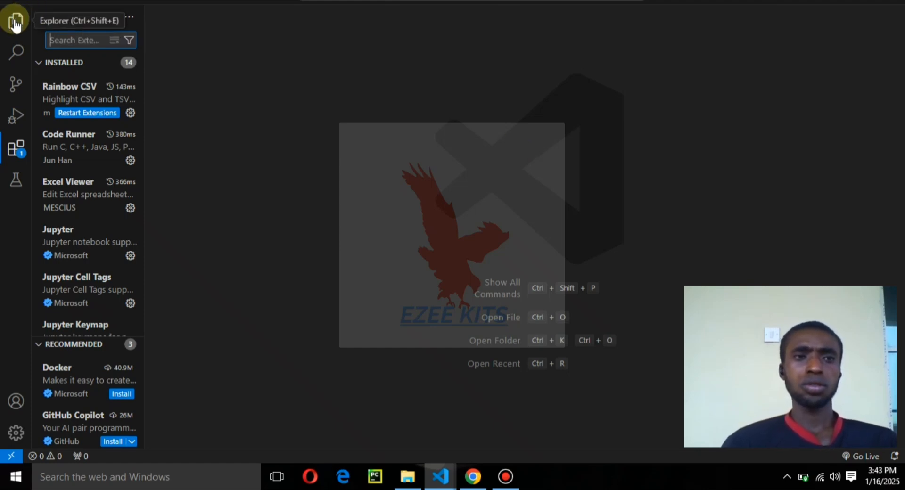
Step: Create a new text file and write print('ezee kits) on its first line
click(38, 1)
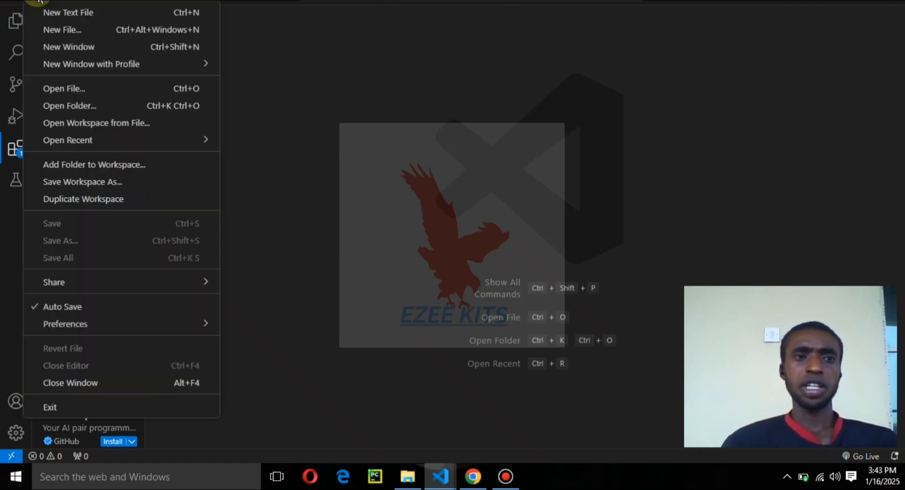
click(110, 11)
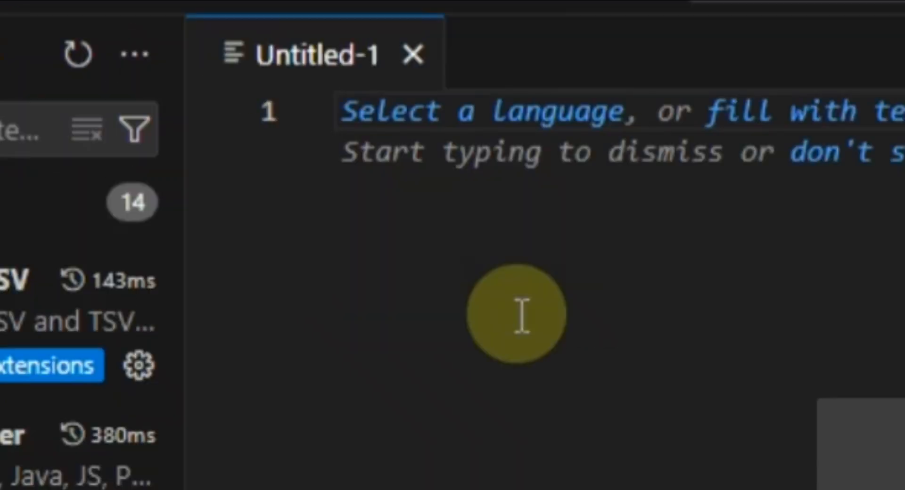
text(print(')
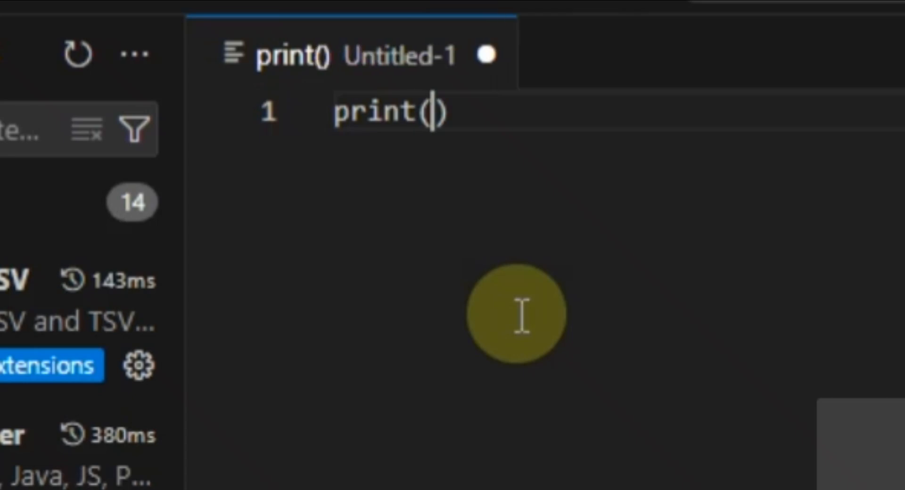
text(ezee k)
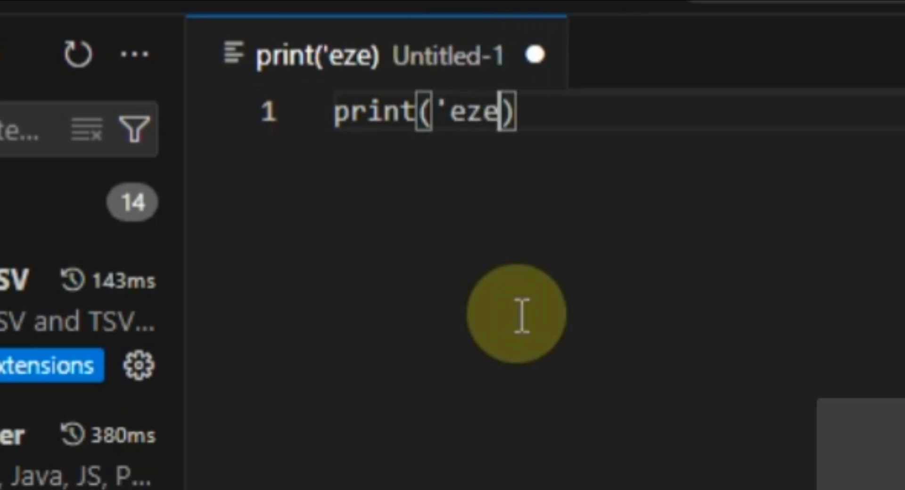
text(its)
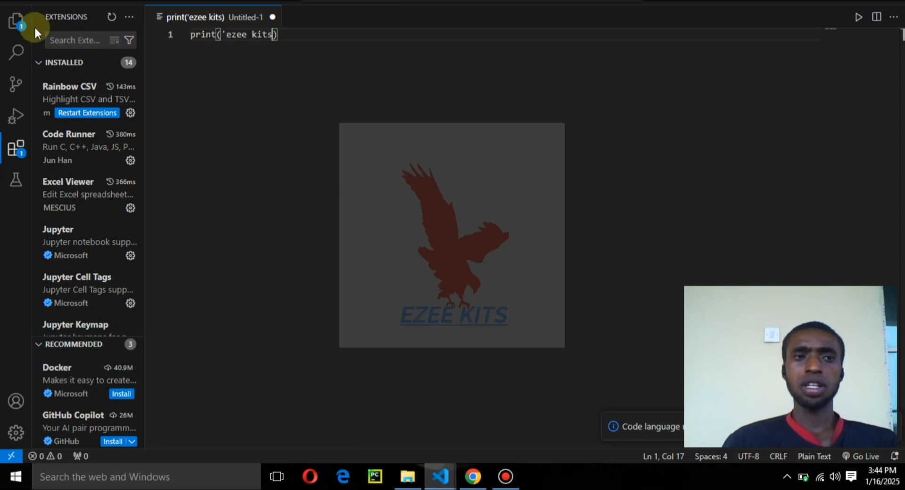
Step: Show the file explorer and open the Save As dialog for the untitled print script
click(11, 24)
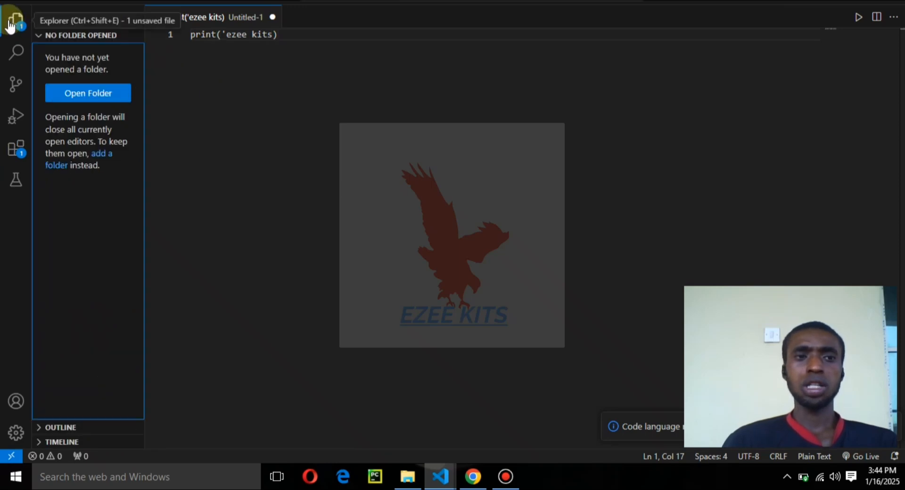
right_click(215, 14)
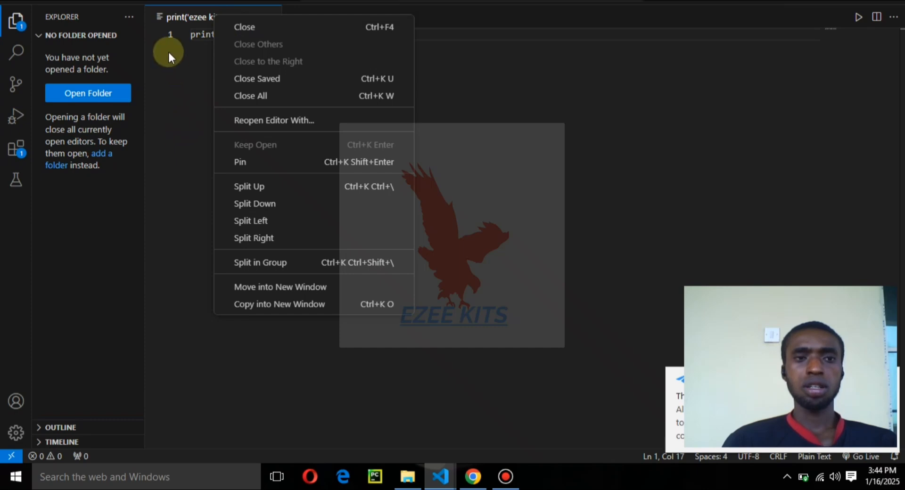
click(30, 1)
click(31, 1)
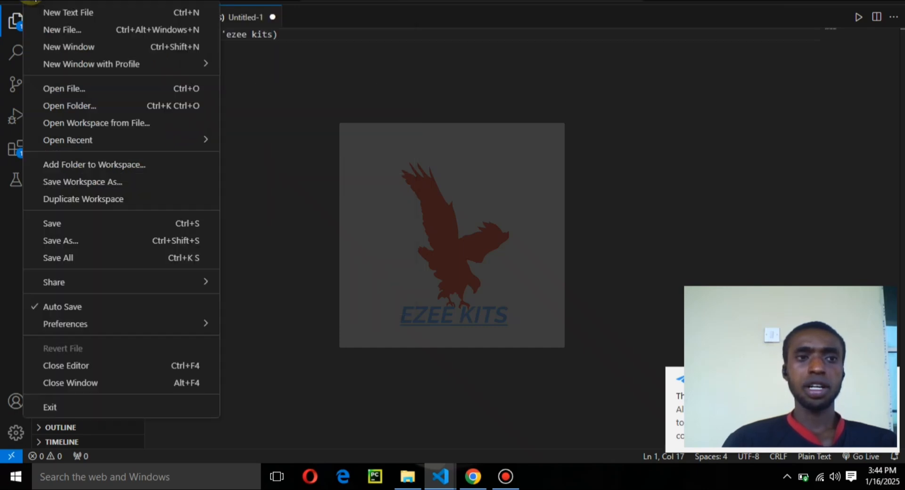
click(88, 243)
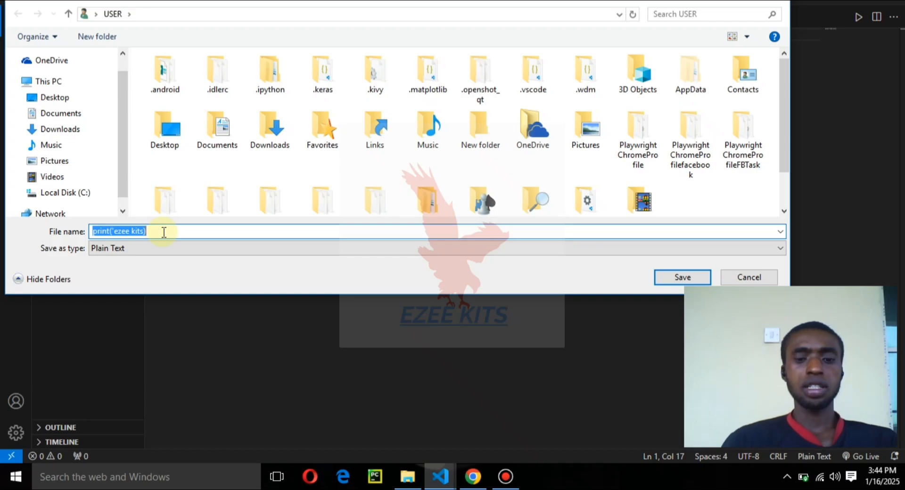
Step: Enter testing as the script's file name, leaving off the .py extension
text(test)
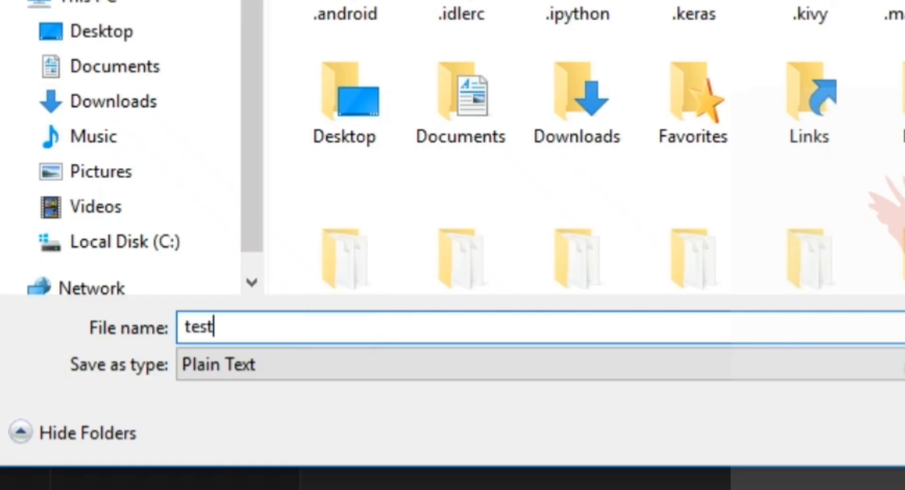
text(ing.)
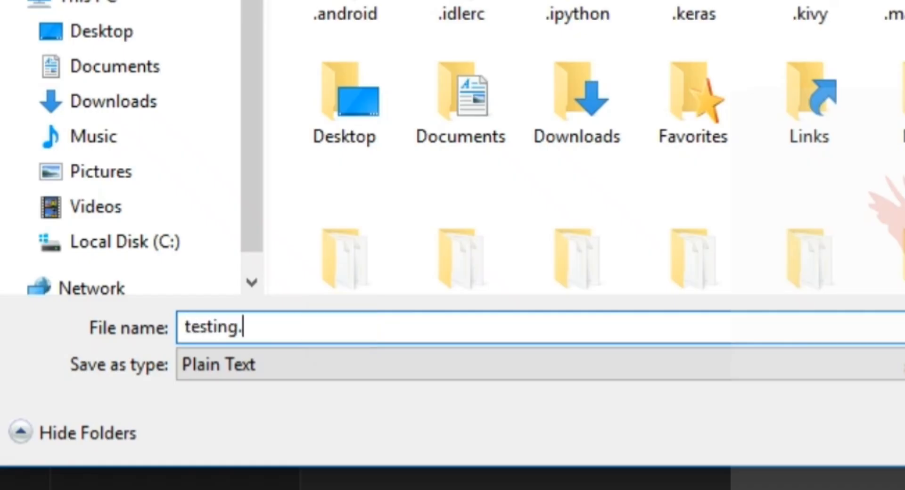
text(py)
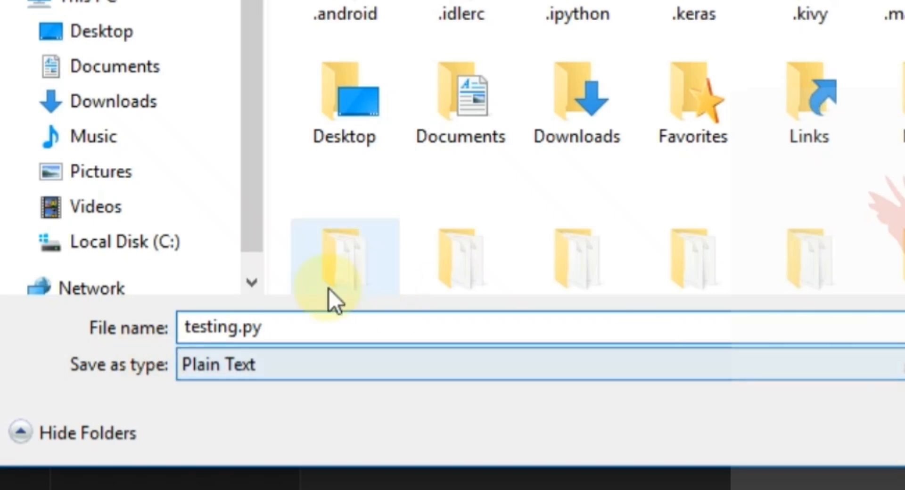
click(272, 318)
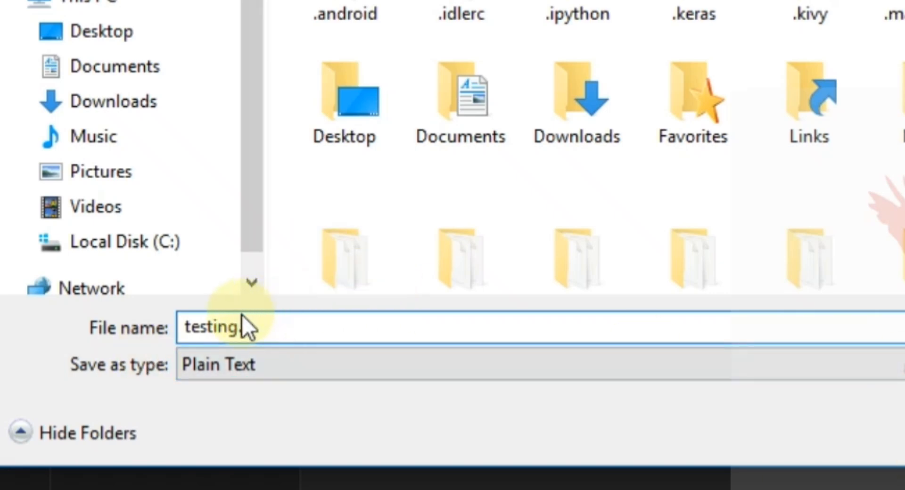
Step: Set the file type to Python and save the script in the USER folder
click(302, 363)
scroll(384, 101, down, 5)
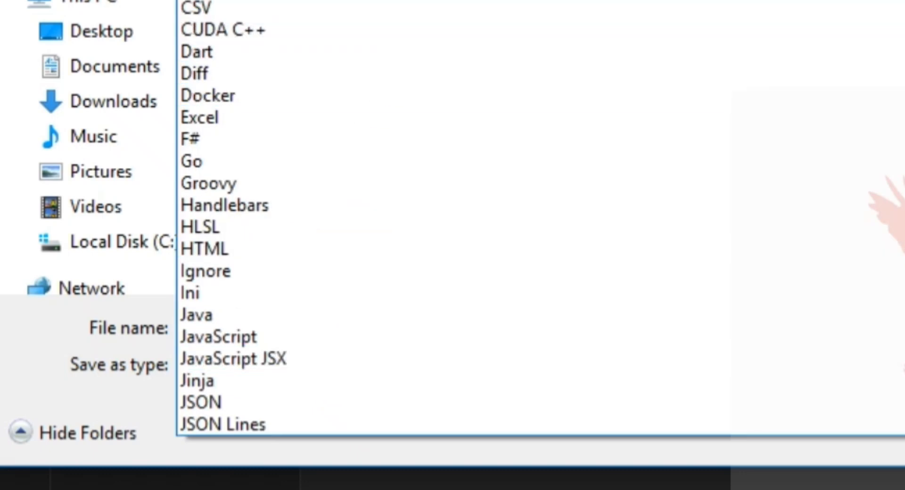
scroll(511, 184, down, 2)
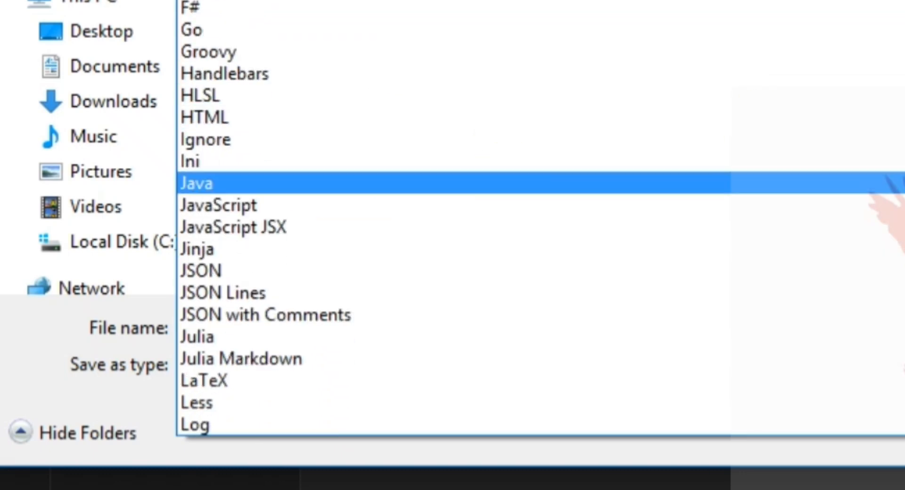
scroll(472, 217, down, 6)
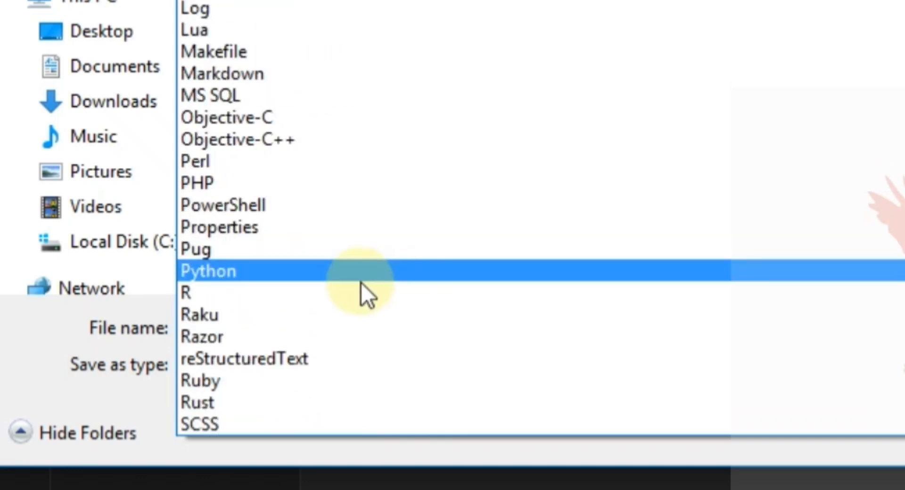
click(334, 276)
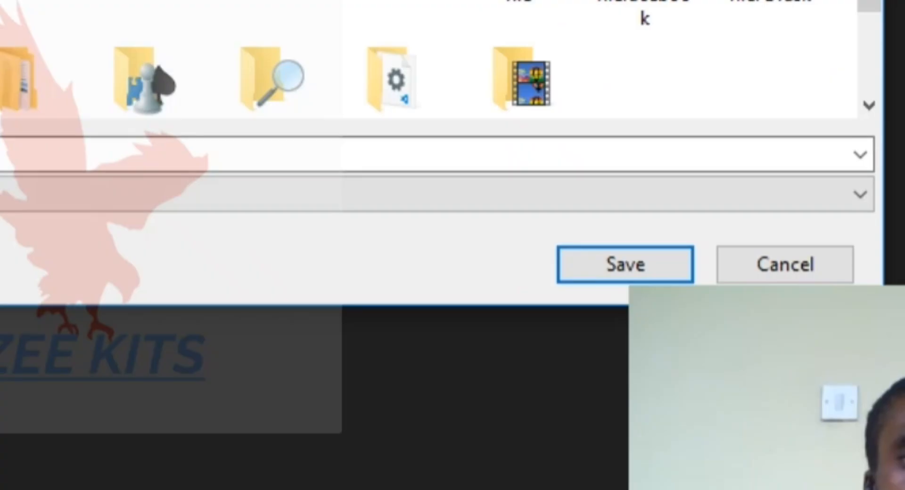
click(625, 259)
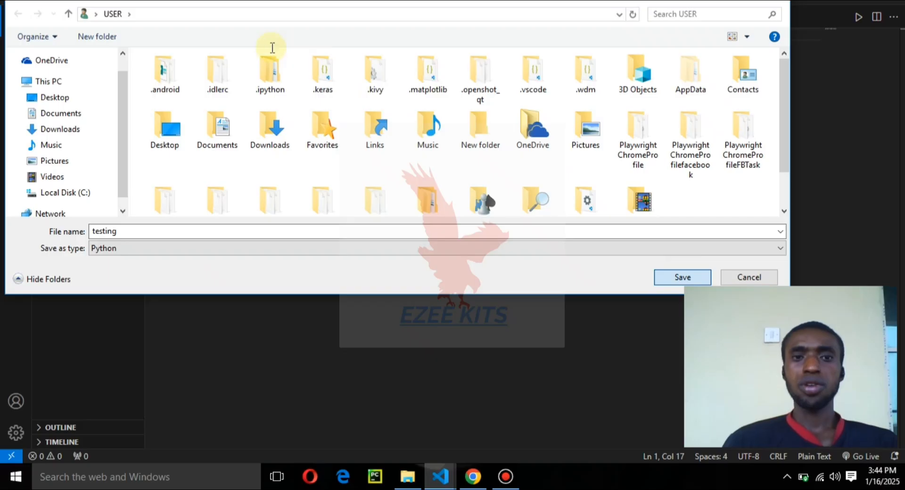
key(Return)
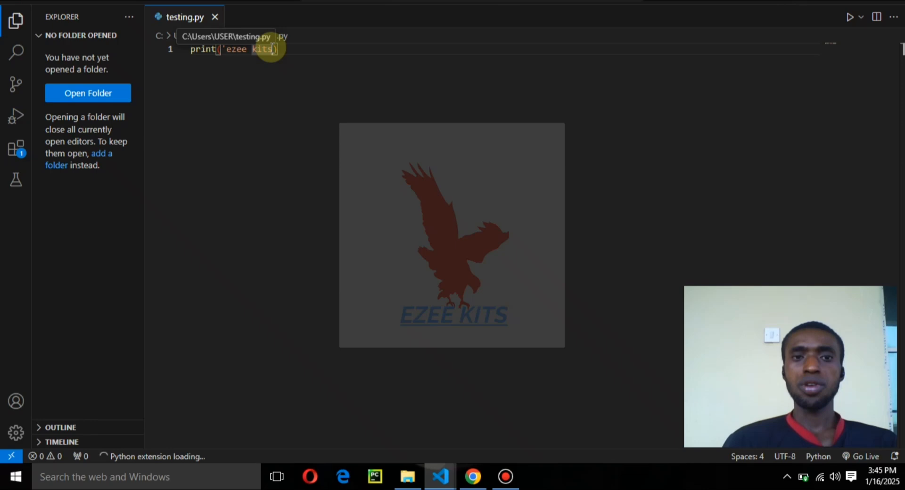